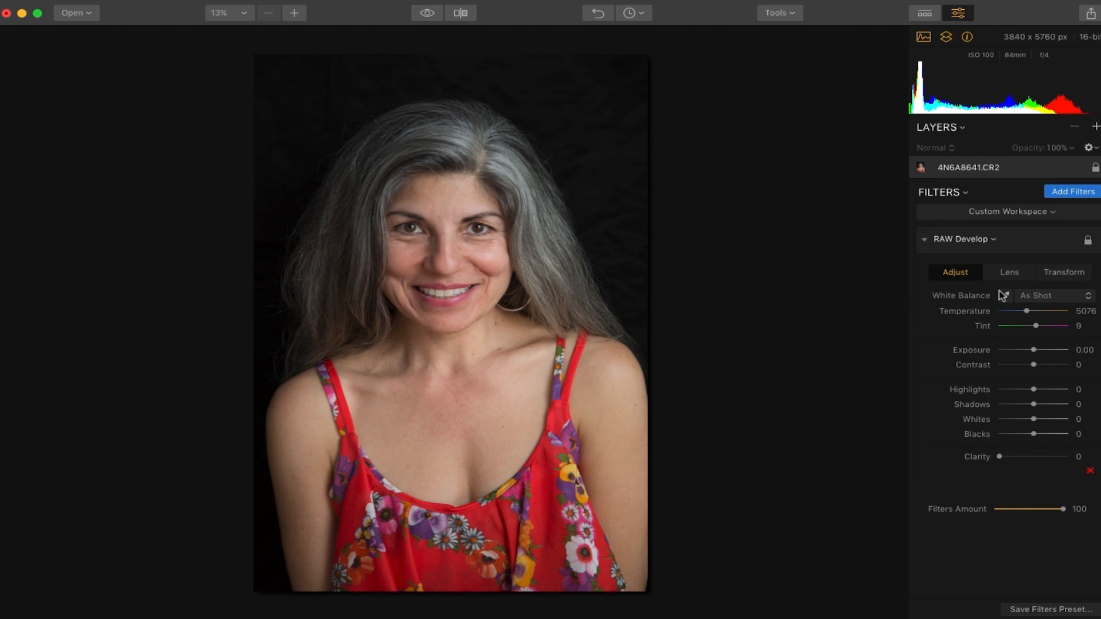
Check the lens correction settings and set the RAW Develop white balance temperature to 5739.
left_click(1013, 276)
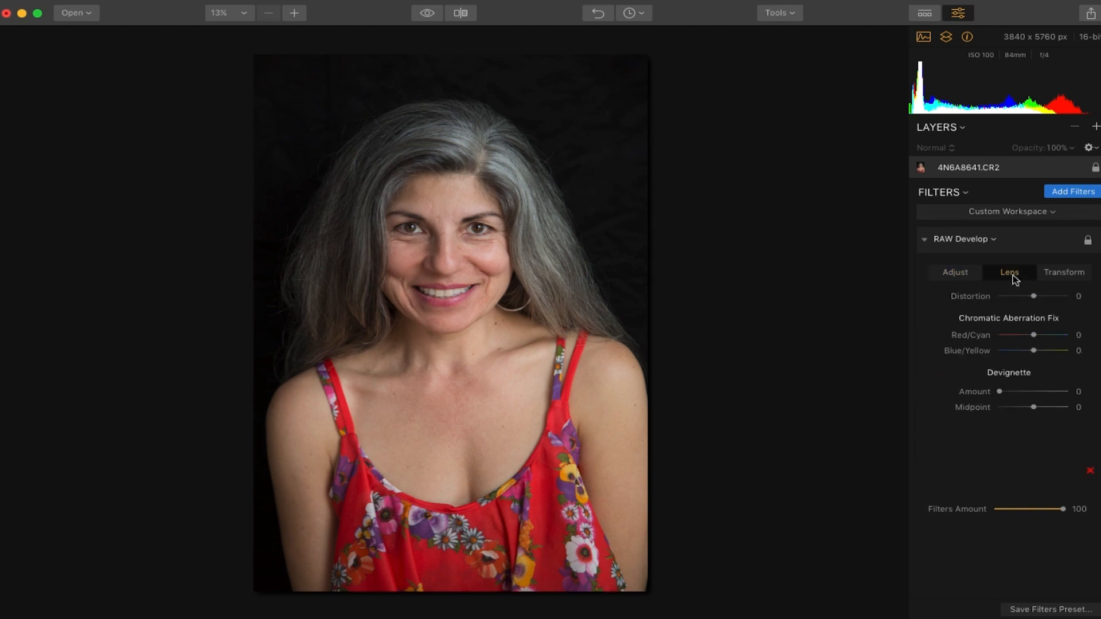
mouse_move(988, 304)
left_click(954, 273)
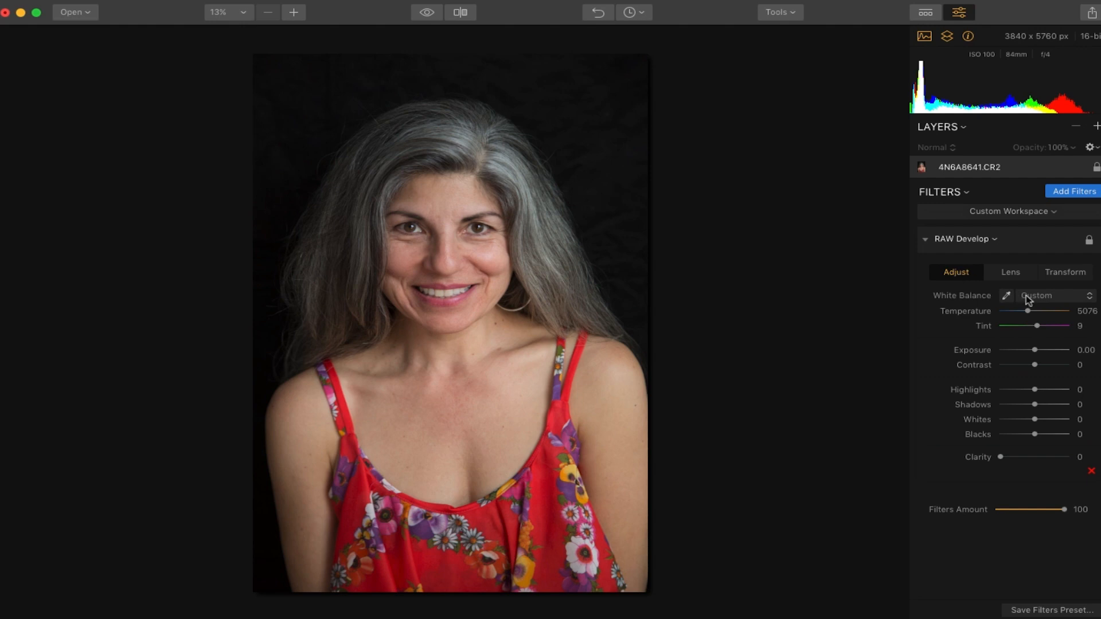
left_click(1027, 311)
left_click_drag(1029, 313, 1032, 314)
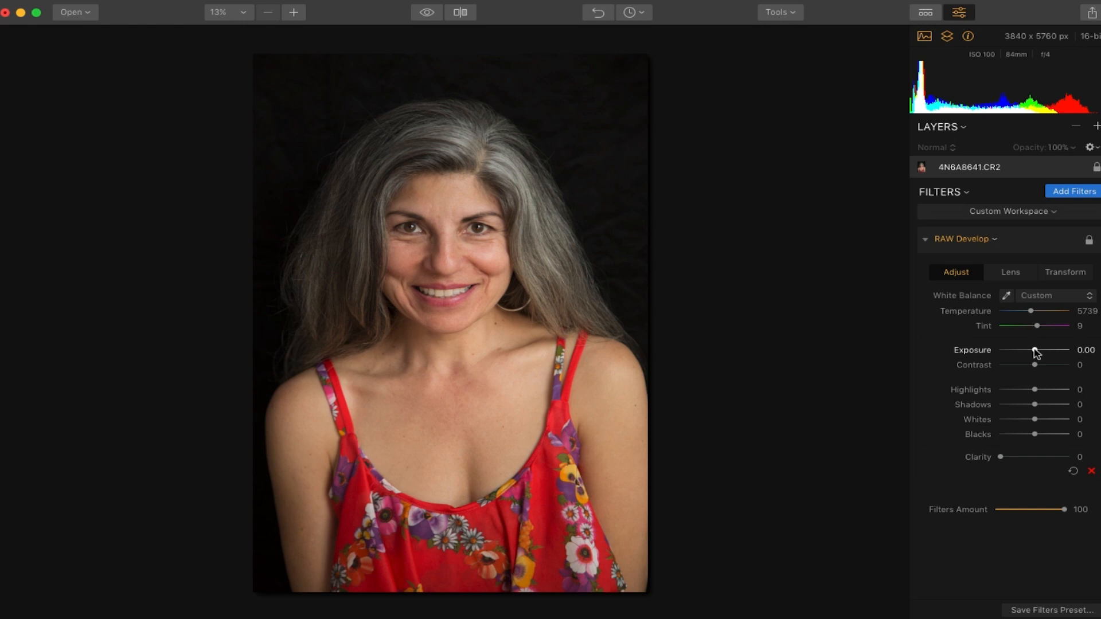
Set the portrait's exposure to -0.27, highlights to -6 and shadows to -12 in RAW Develop.
left_click_drag(1036, 352, 1034, 352)
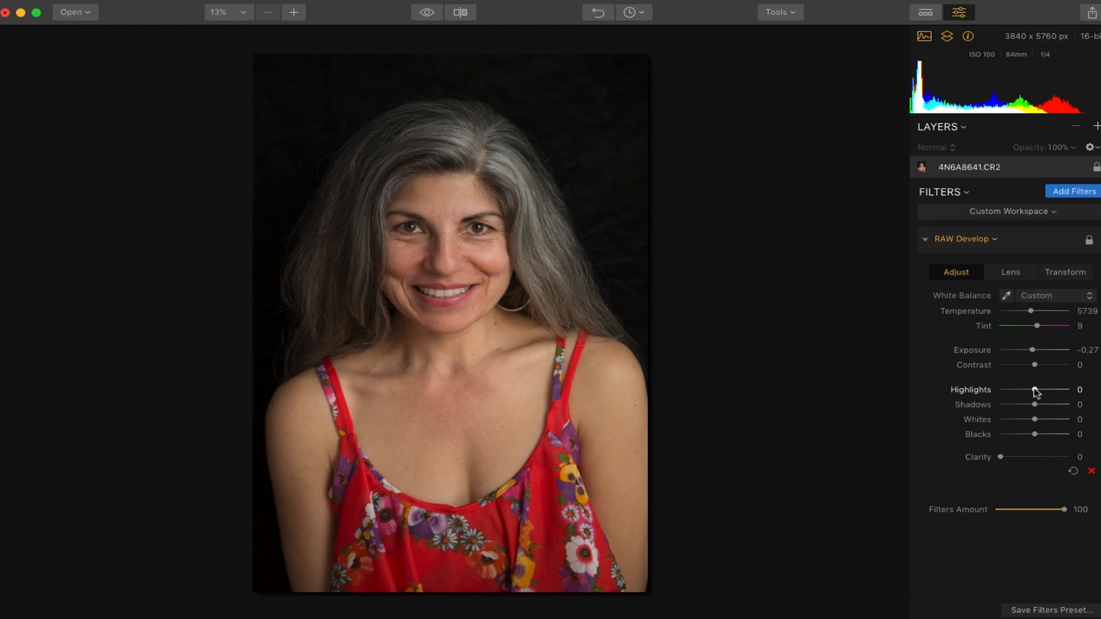
left_click_drag(1035, 392, 1033, 392)
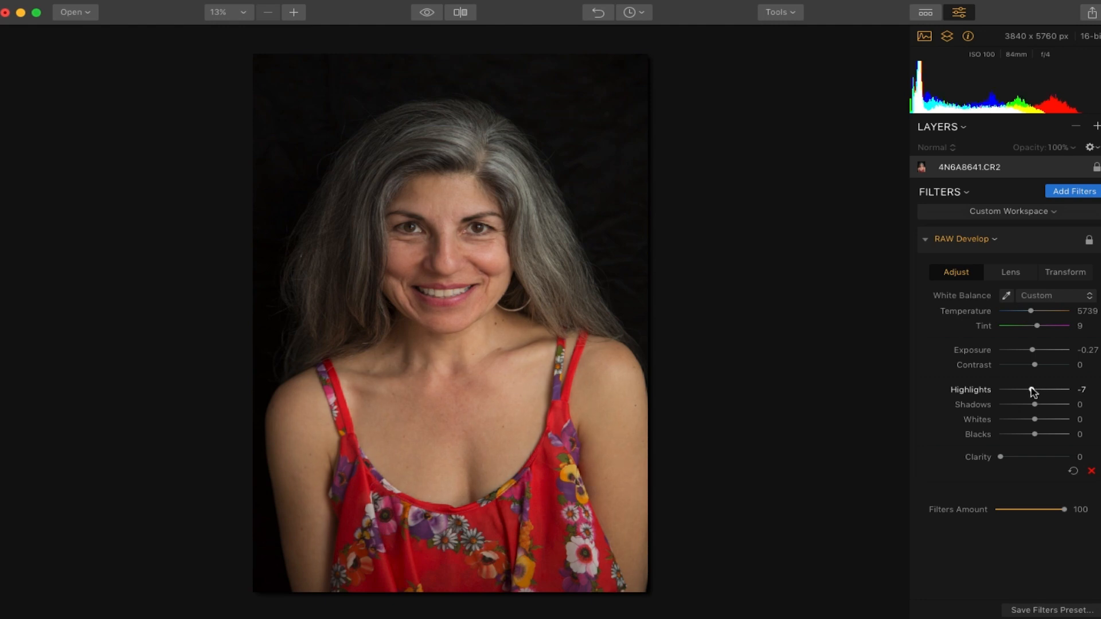
left_click_drag(1034, 404, 1030, 405)
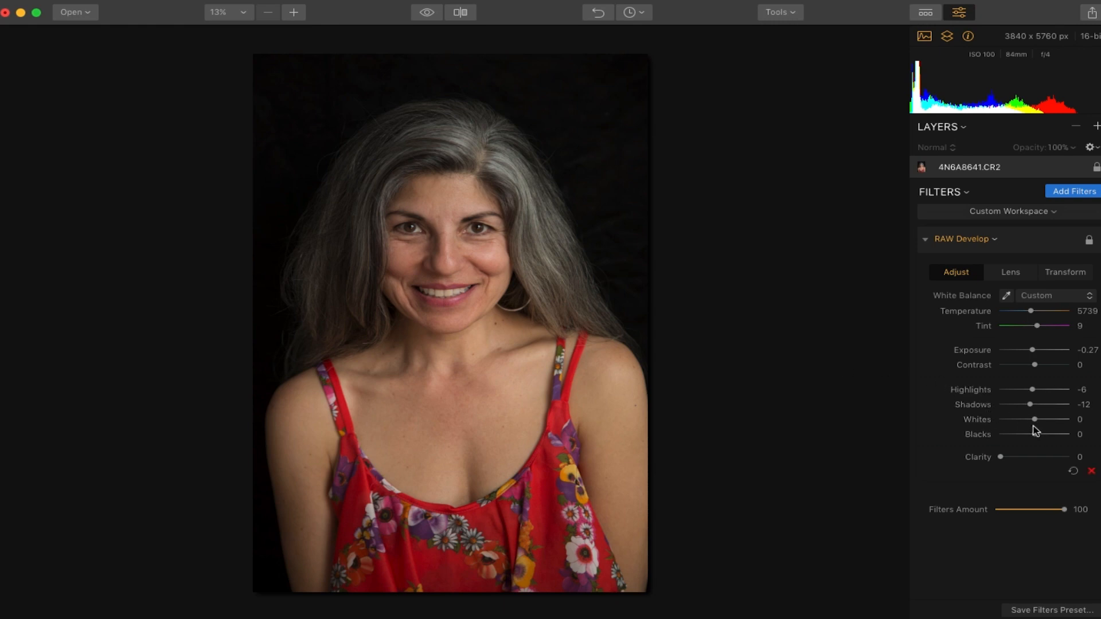
Set contrast to 3, blacks to -10 and exposure to -0.16, and compare the portrait before and after.
left_click_drag(1038, 368, 1040, 368)
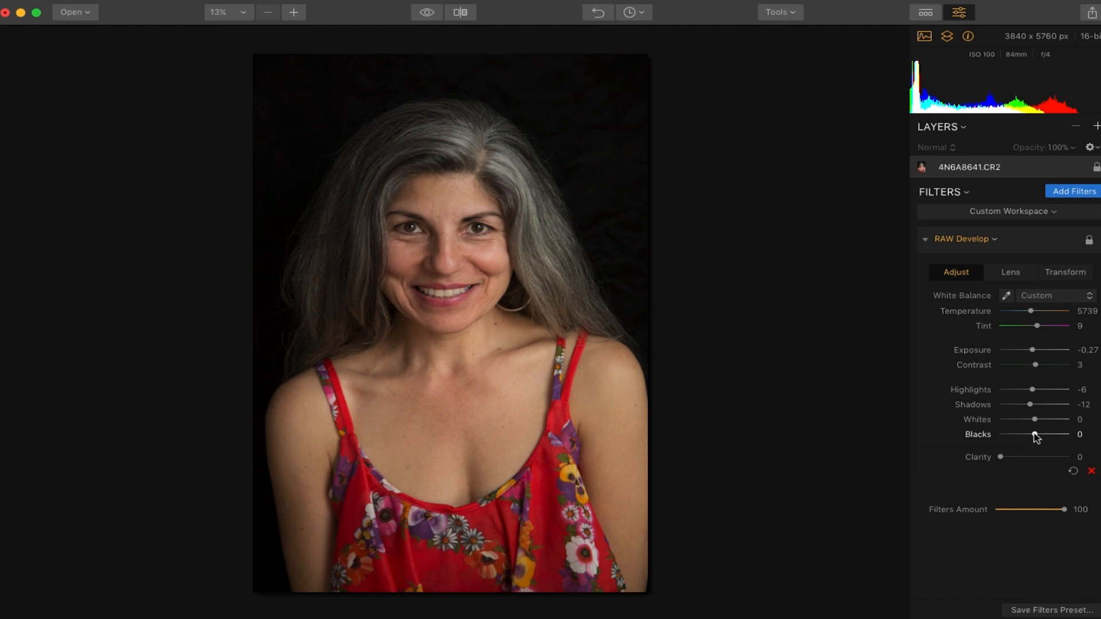
left_click_drag(1034, 434, 1031, 435)
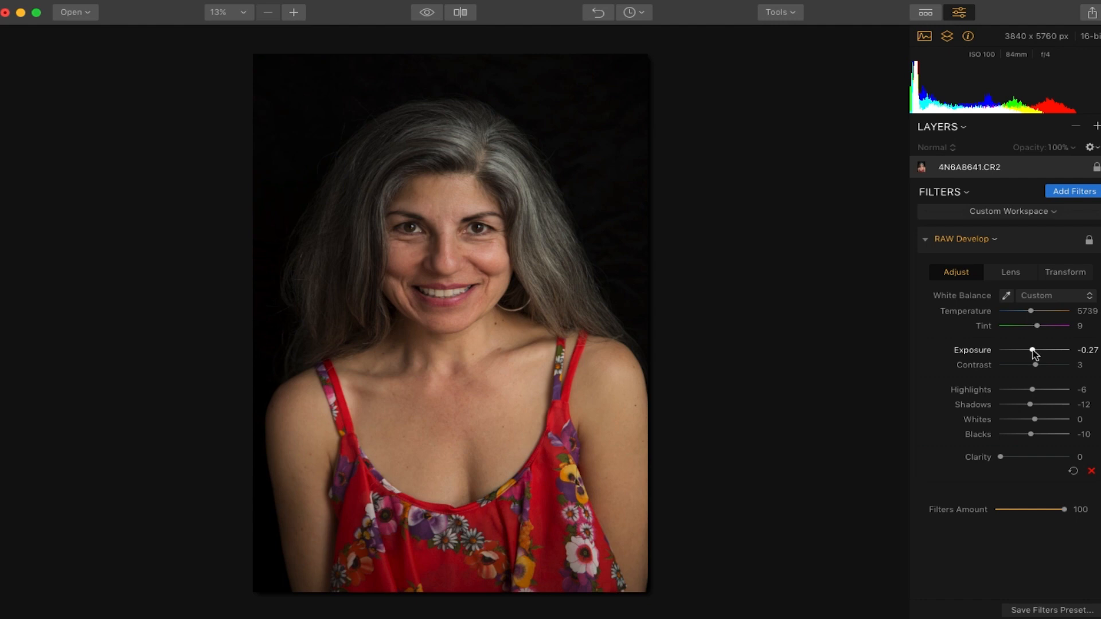
left_click_drag(1032, 350, 1033, 349)
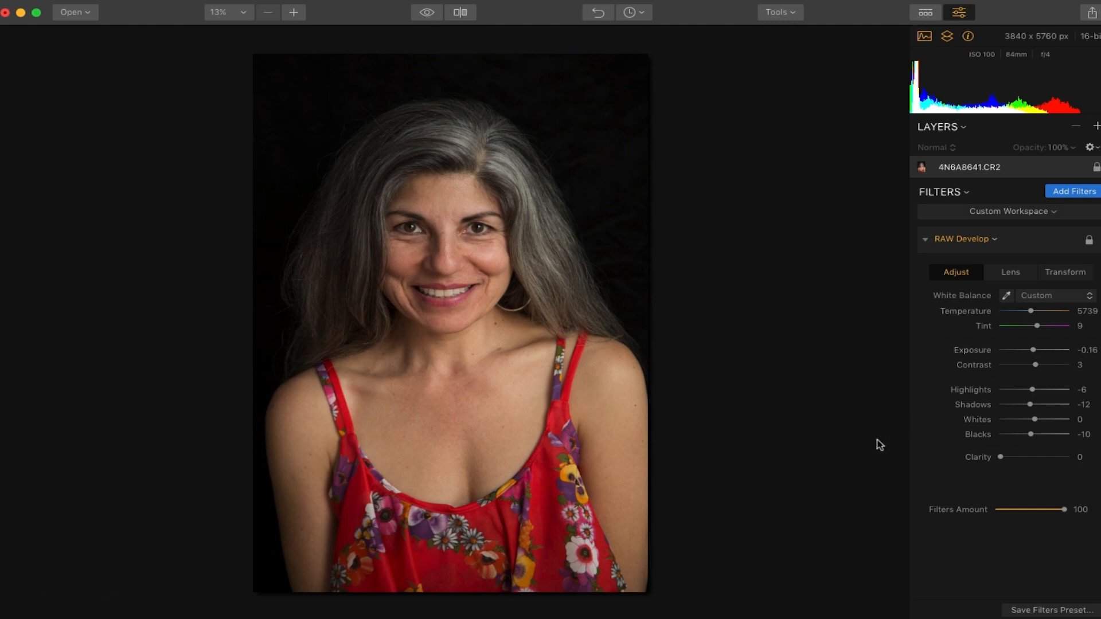
left_click(463, 14)
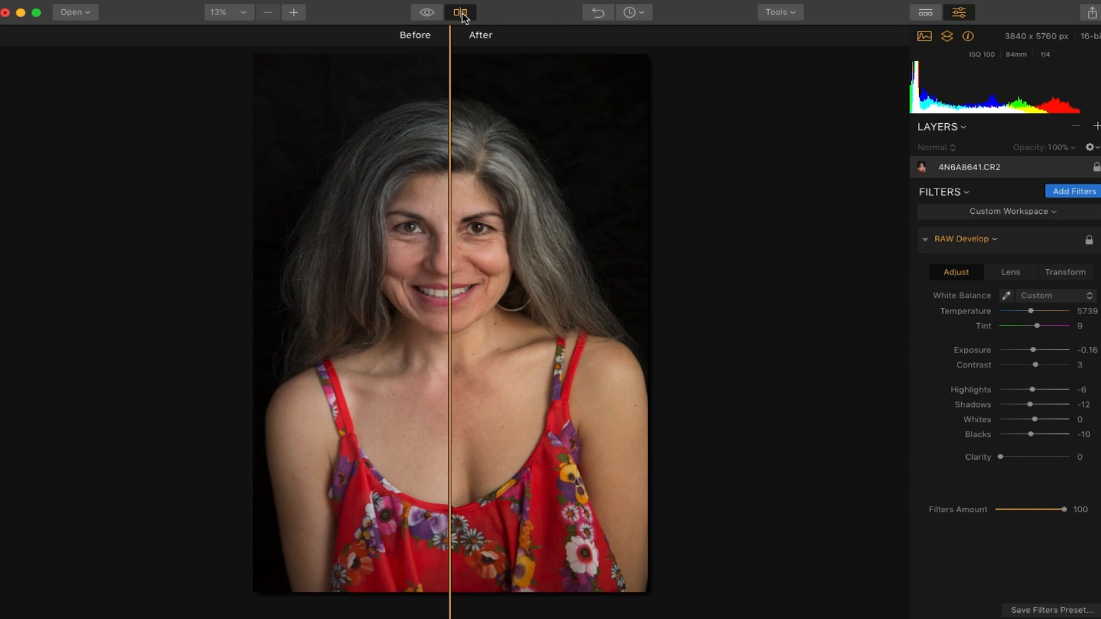
left_click(463, 16)
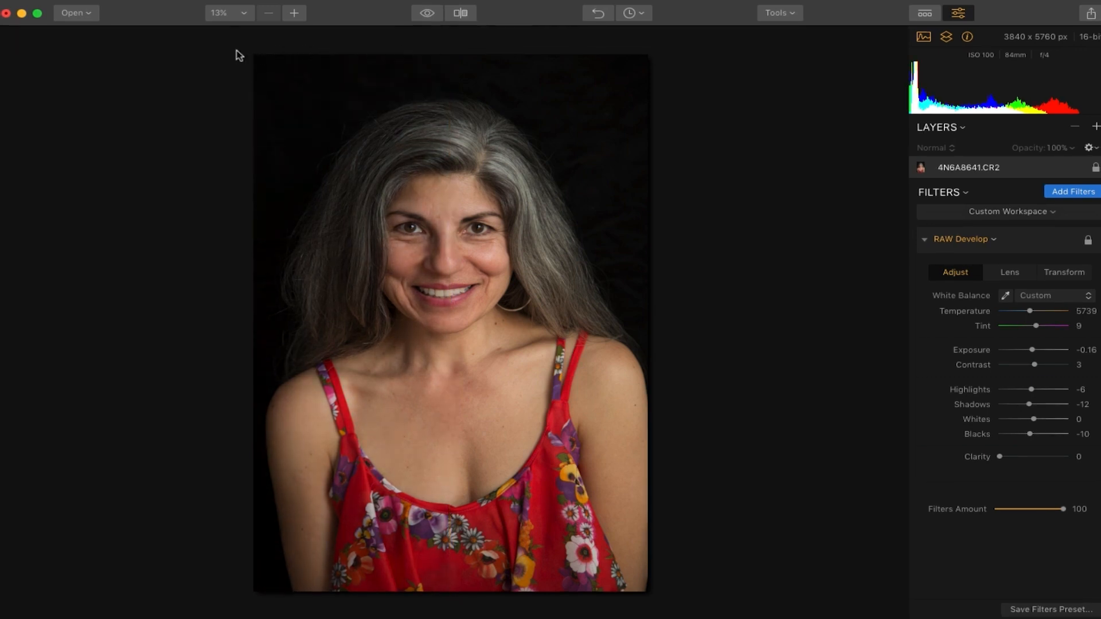
View the face at 50% and mark two blemishes above the left-hand eyebrow with the Eraser at size 20.
left_click(245, 15)
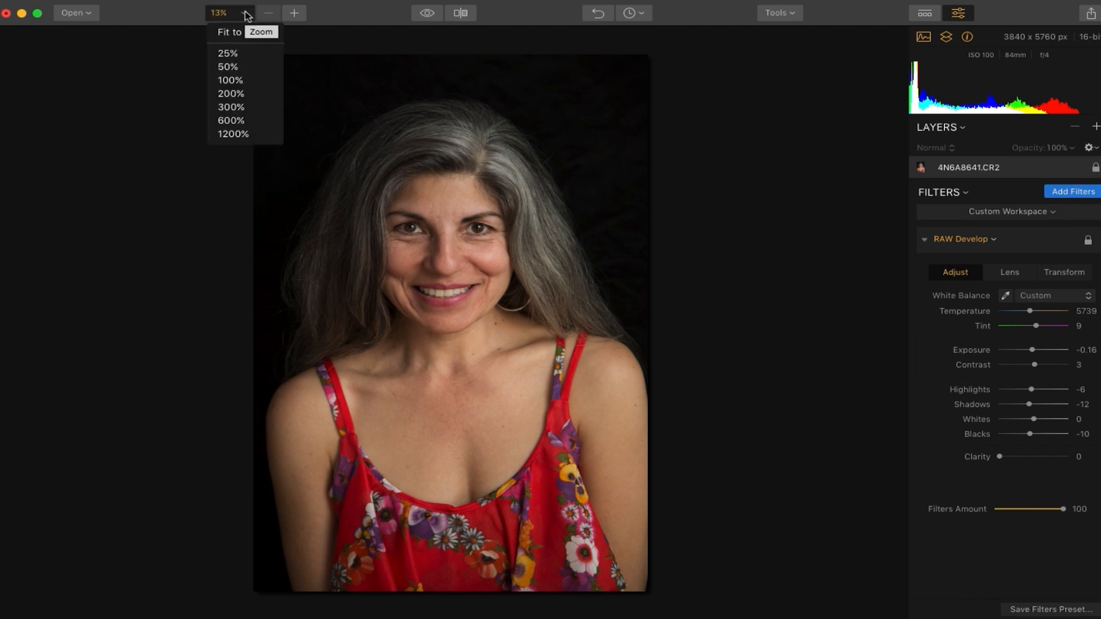
left_click(239, 66)
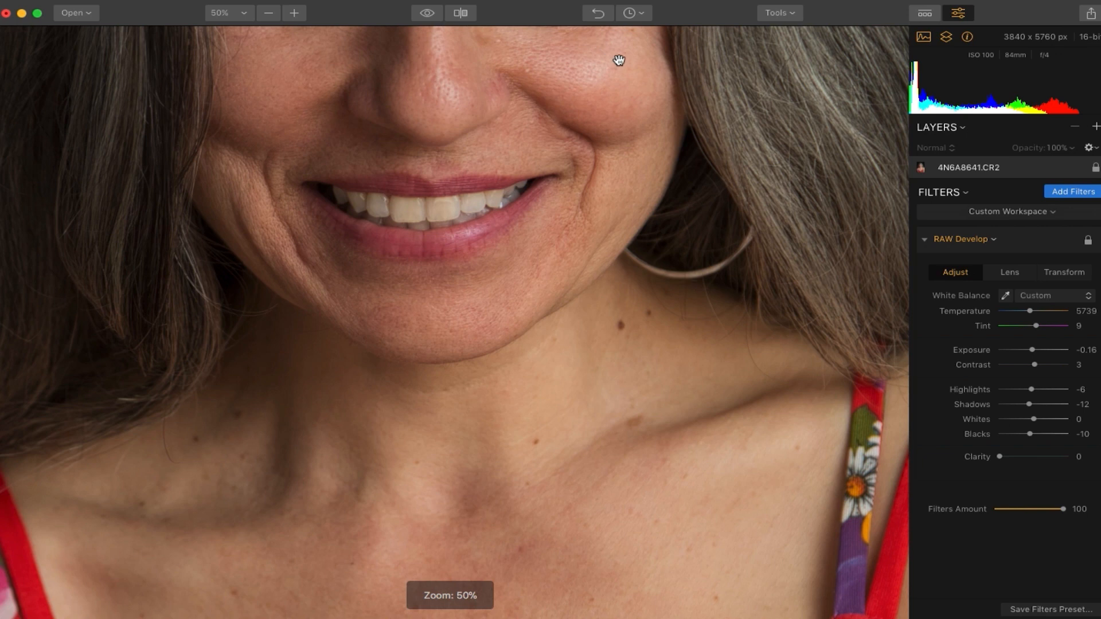
left_click_drag(617, 58, 628, 263)
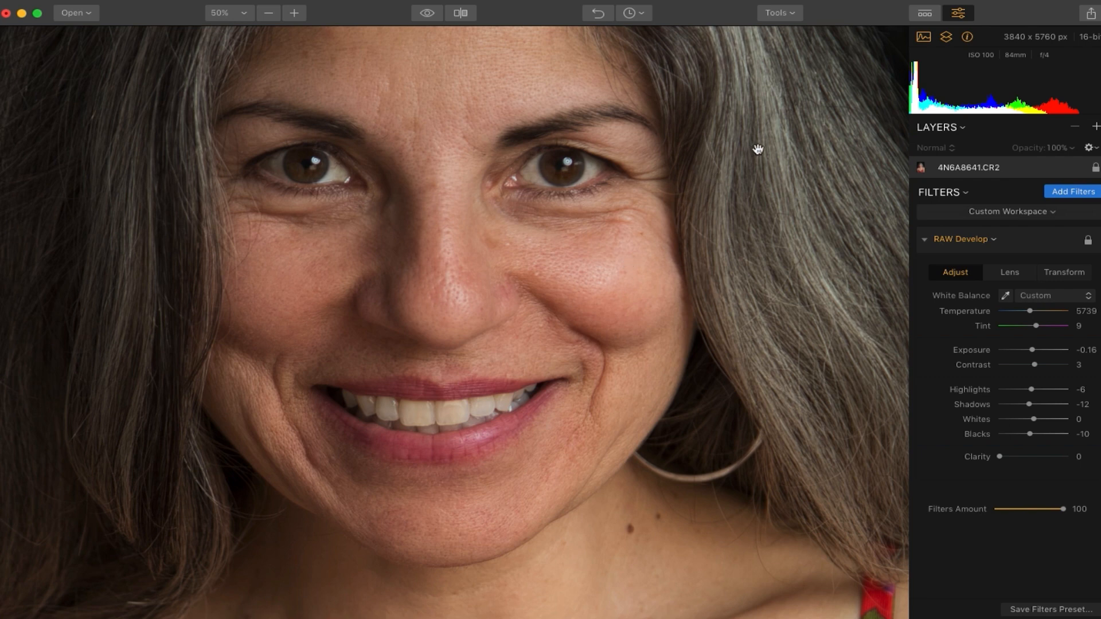
left_click(794, 14)
left_click(803, 74)
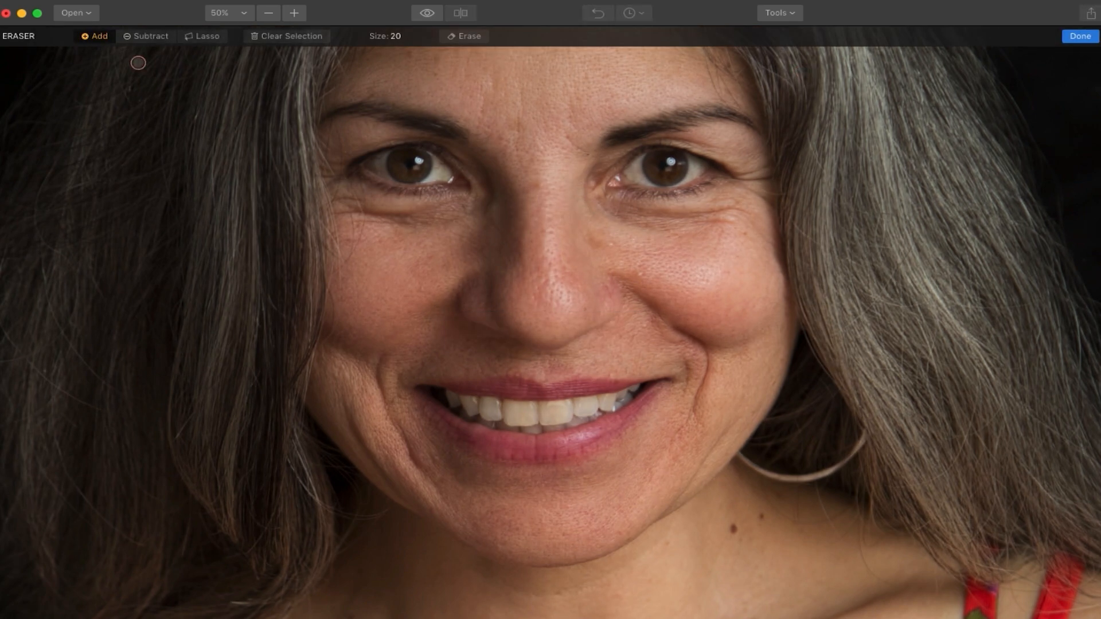
left_click(437, 75)
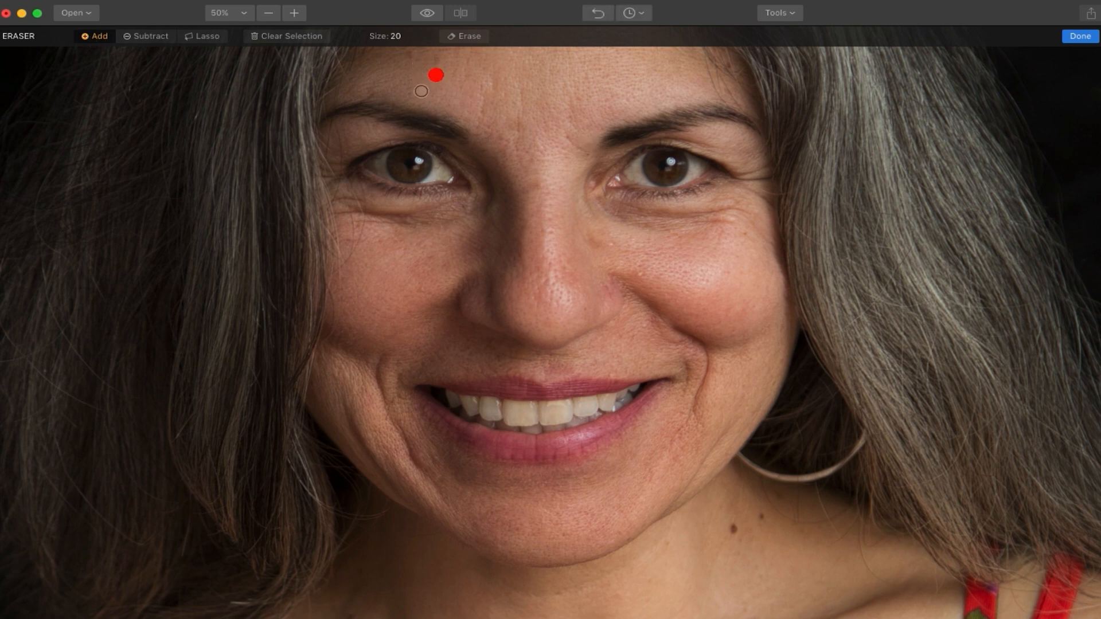
scroll(422, 91, "up", 2)
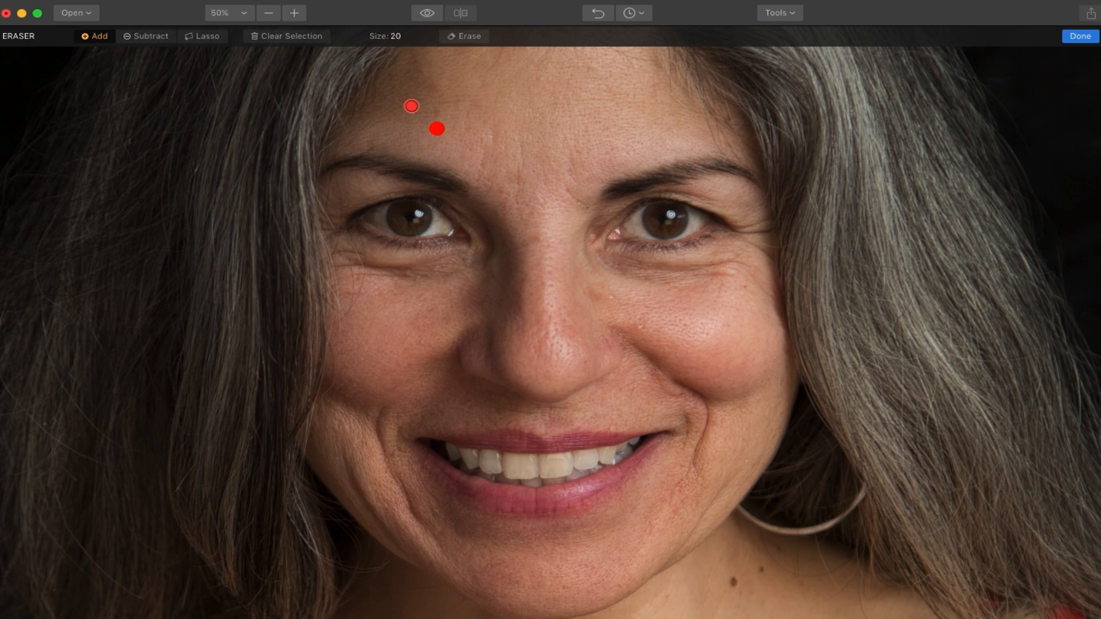
Mark four blemishes below the right-hand eye, from beside the nose to the outer cheek, for erasing.
scroll(603, 256, "down", 2)
left_click(607, 253)
left_click(636, 282)
left_click(740, 241)
left_click(680, 279)
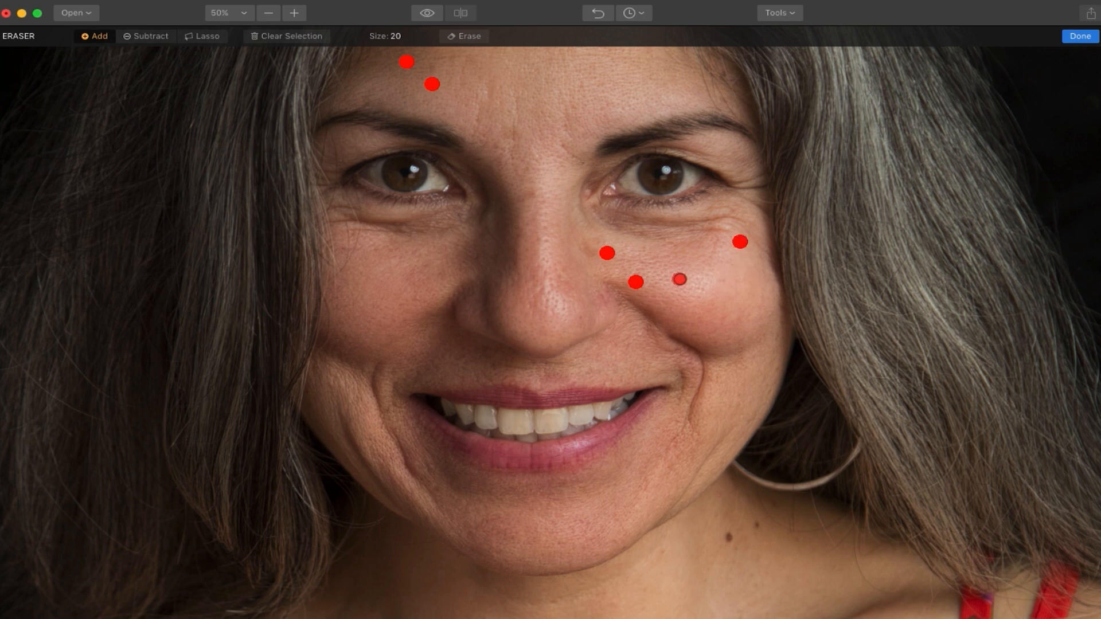
Mark the spot on the nose bridge at Eraser size 32 and the blemishes between the eyebrows at size 20.
key("bracketright")
left_click(534, 193)
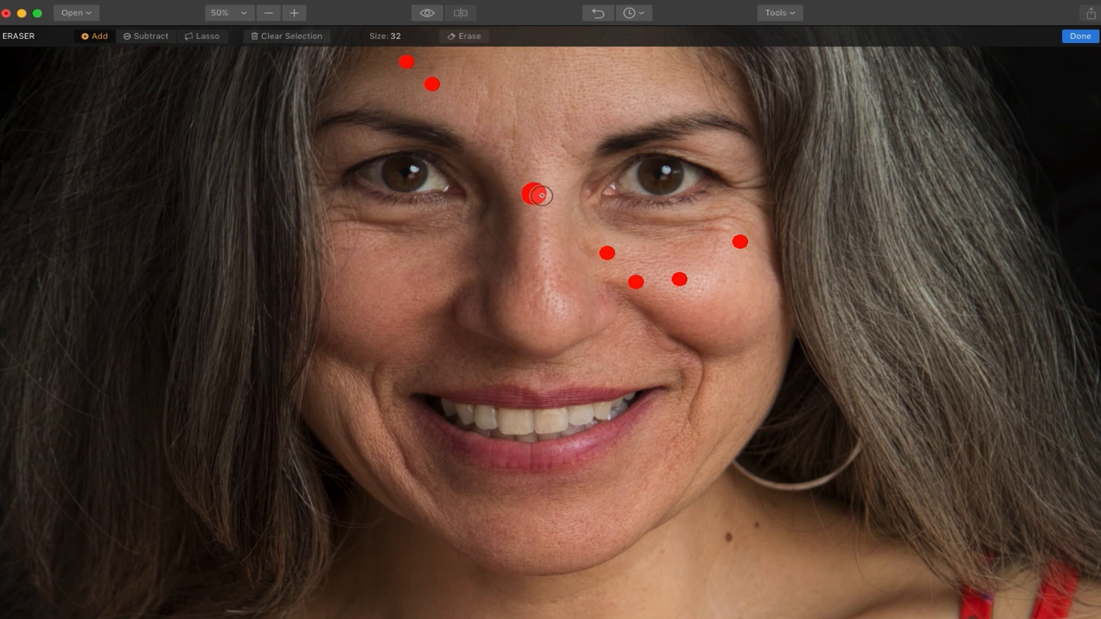
left_click(537, 155)
left_click(560, 141)
left_click_drag(560, 140, 579, 165)
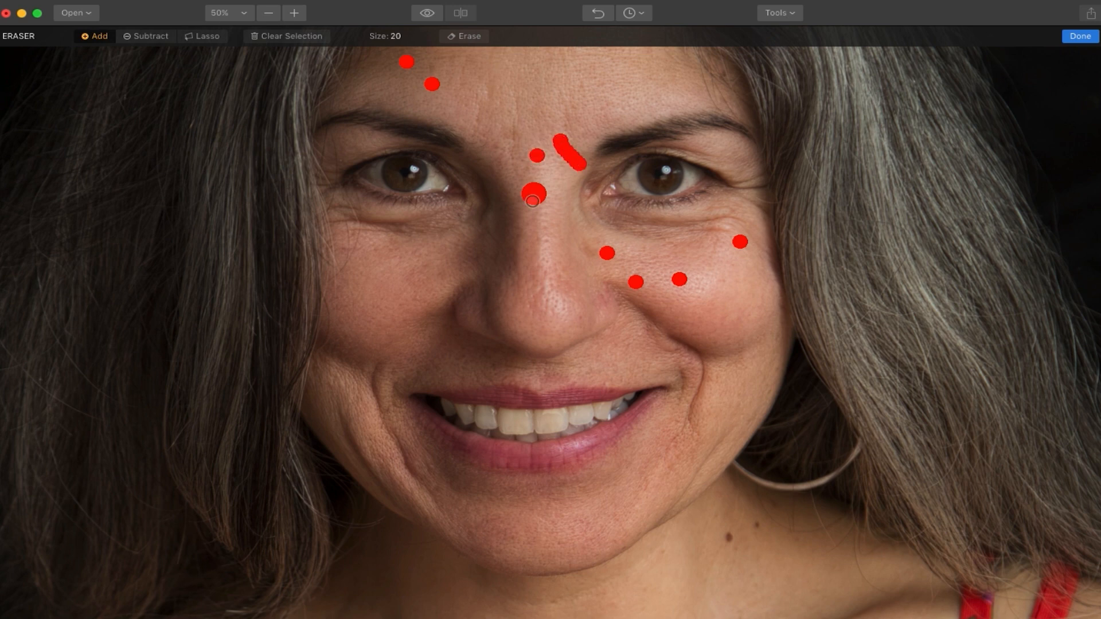
Mark the blemishes beside the left-hand mouth corner, on the chin and on the right-hand cheek for erasing.
scroll(533, 305, "down", 3)
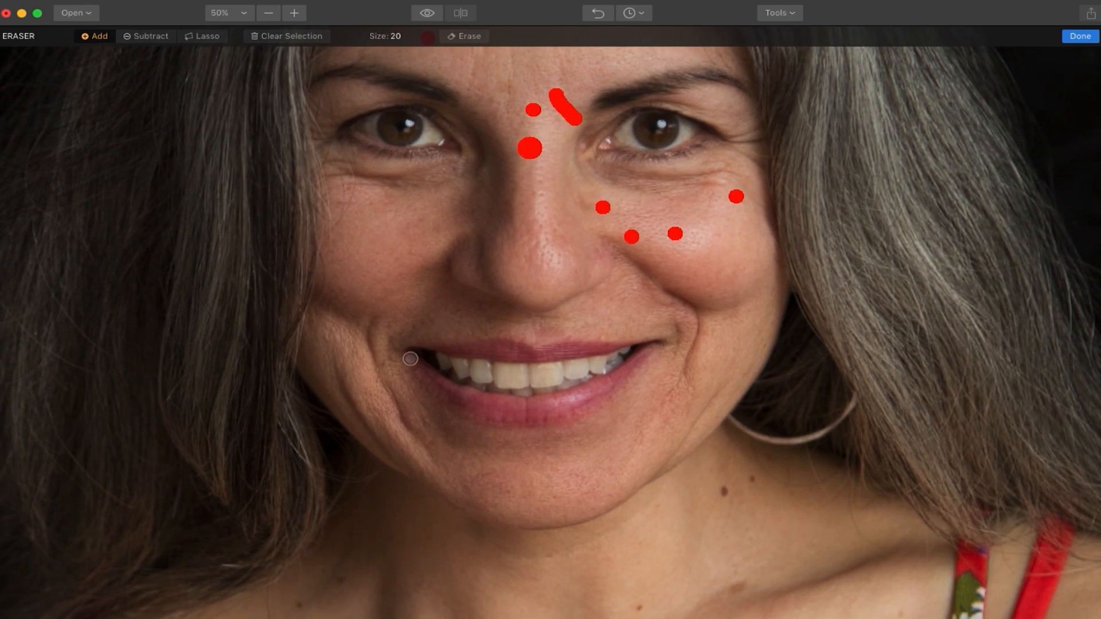
left_click(384, 364)
left_click(425, 419)
left_click(493, 505)
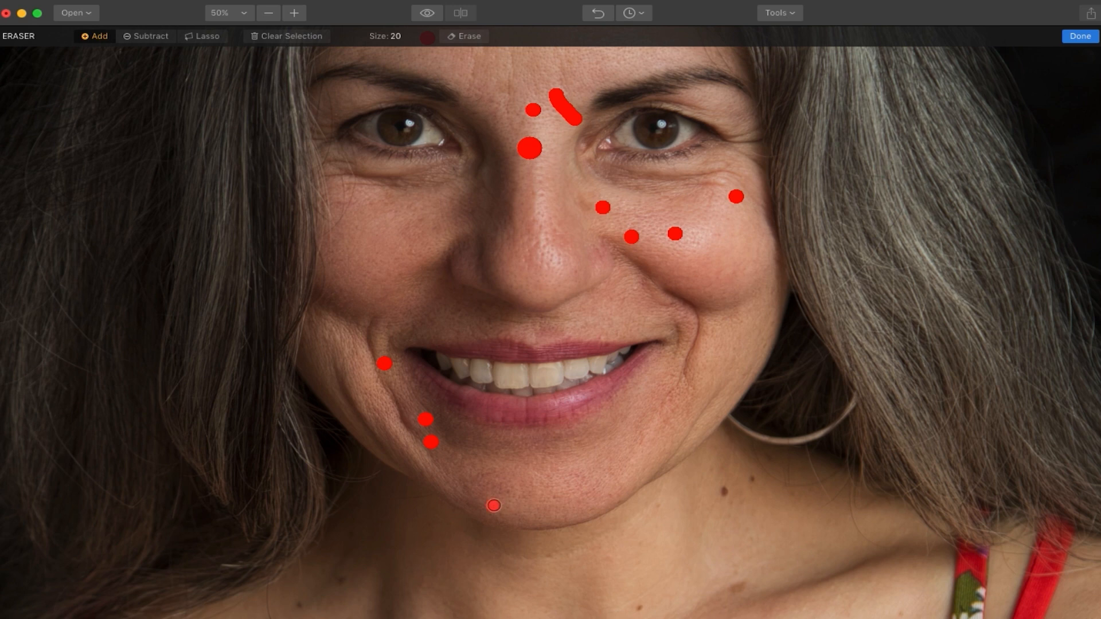
left_click(719, 235)
Mark the remaining blemishes above the left-hand eyebrow and two spots high on the central forehead for erasing.
scroll(710, 198, "up", 5)
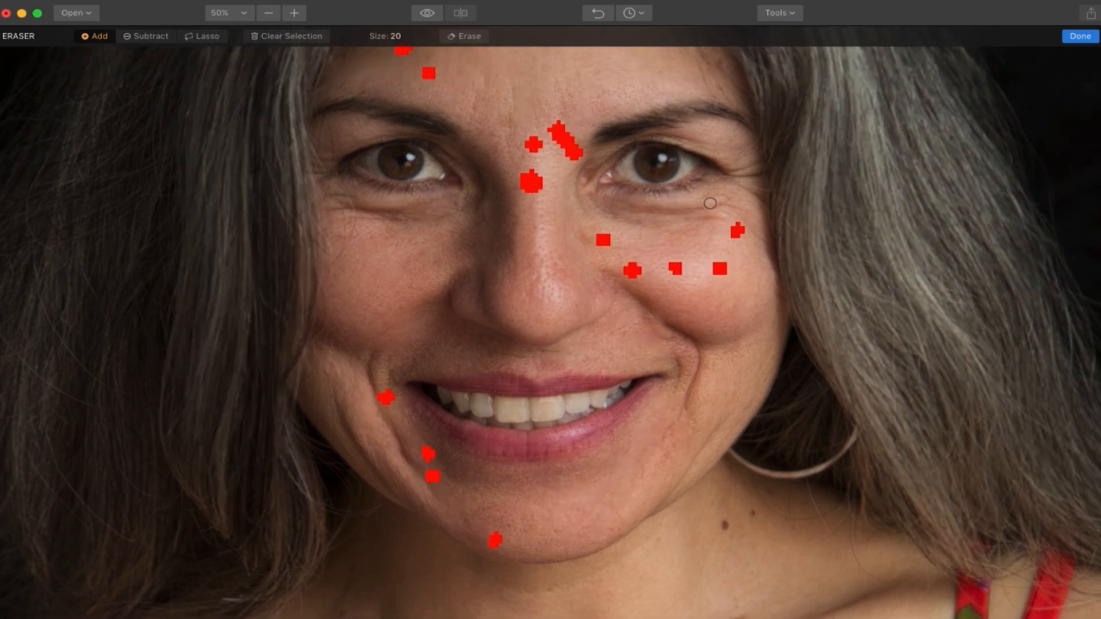
left_click(483, 218)
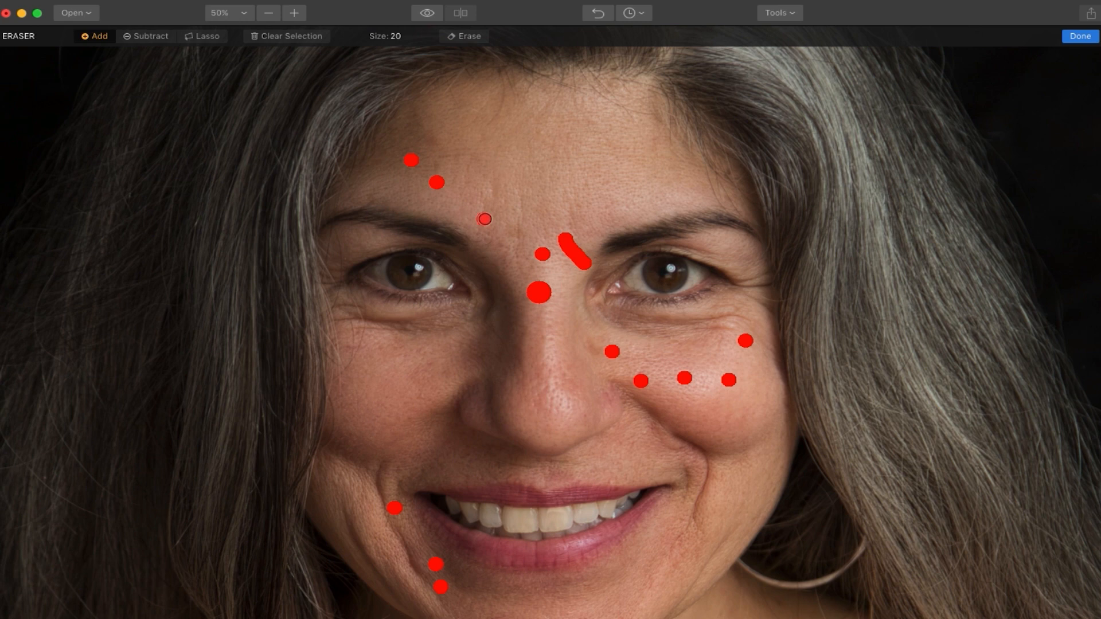
left_click(436, 165)
scroll(665, 144, "down", 1)
left_click(528, 110)
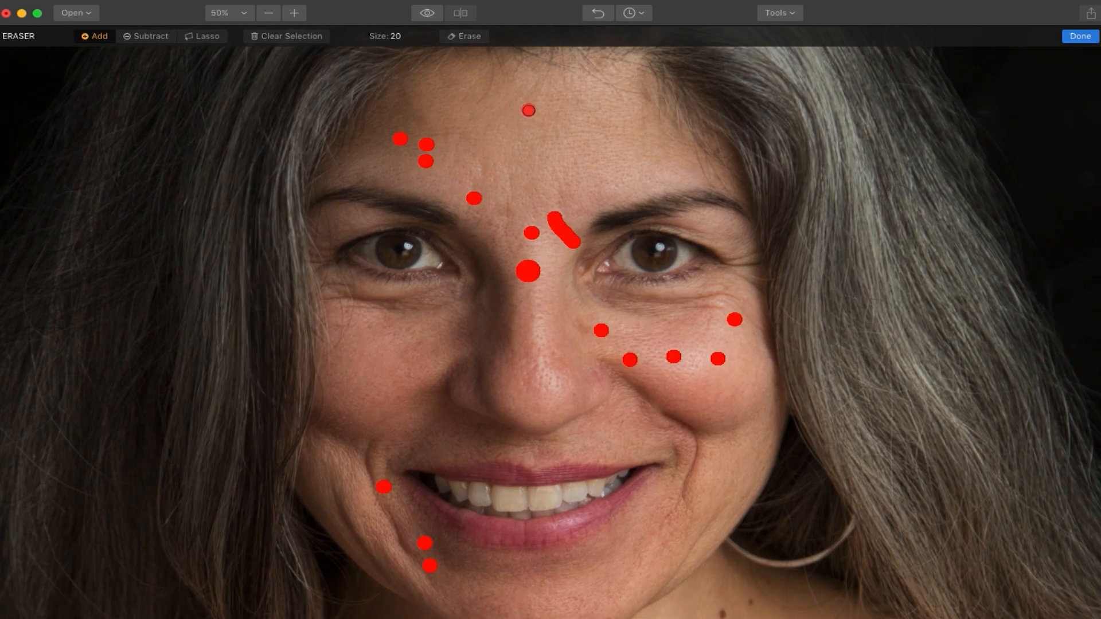
left_click(559, 112)
scroll(476, 323, "down", 5)
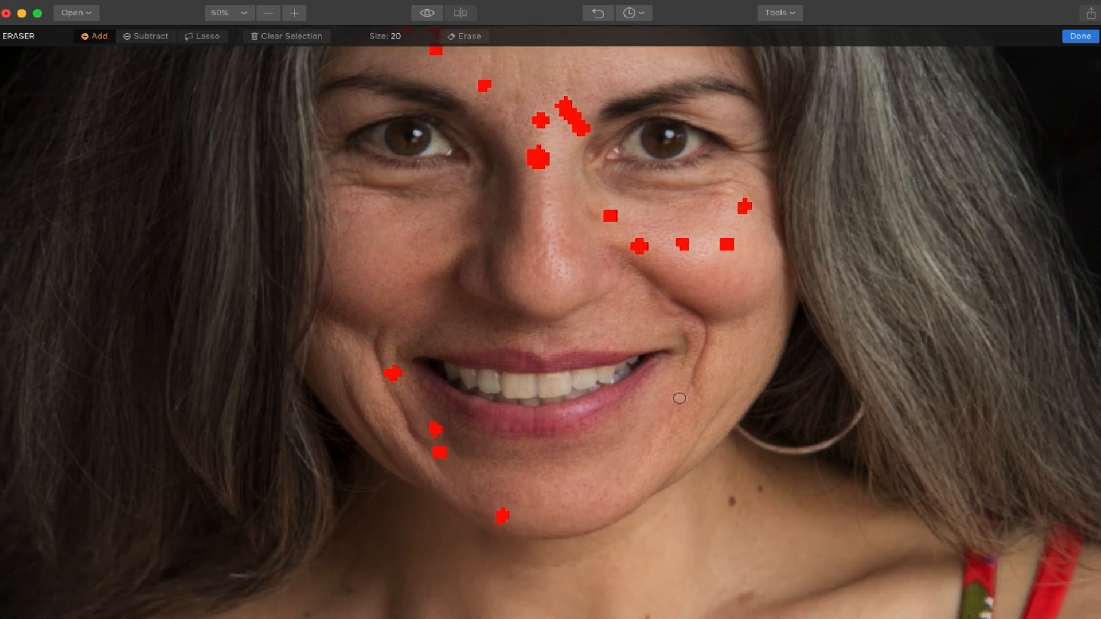
Mark a spot on the left-hand cheek and a larger area beside the nose bridge at Eraser size 44.
left_click(417, 253)
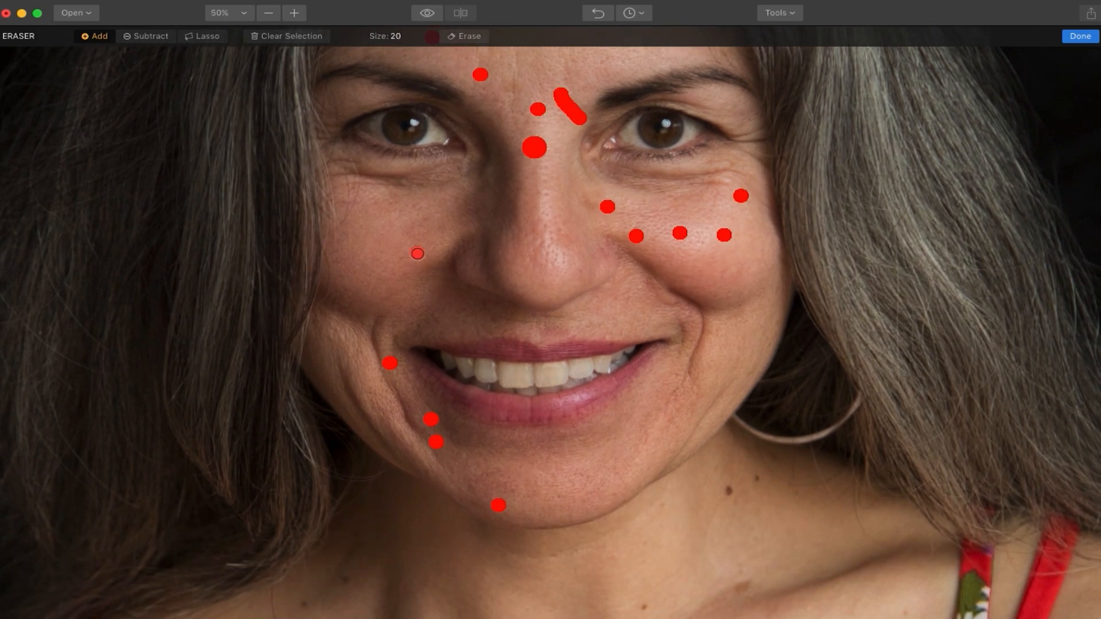
key("bracketright")
key("bracketright")
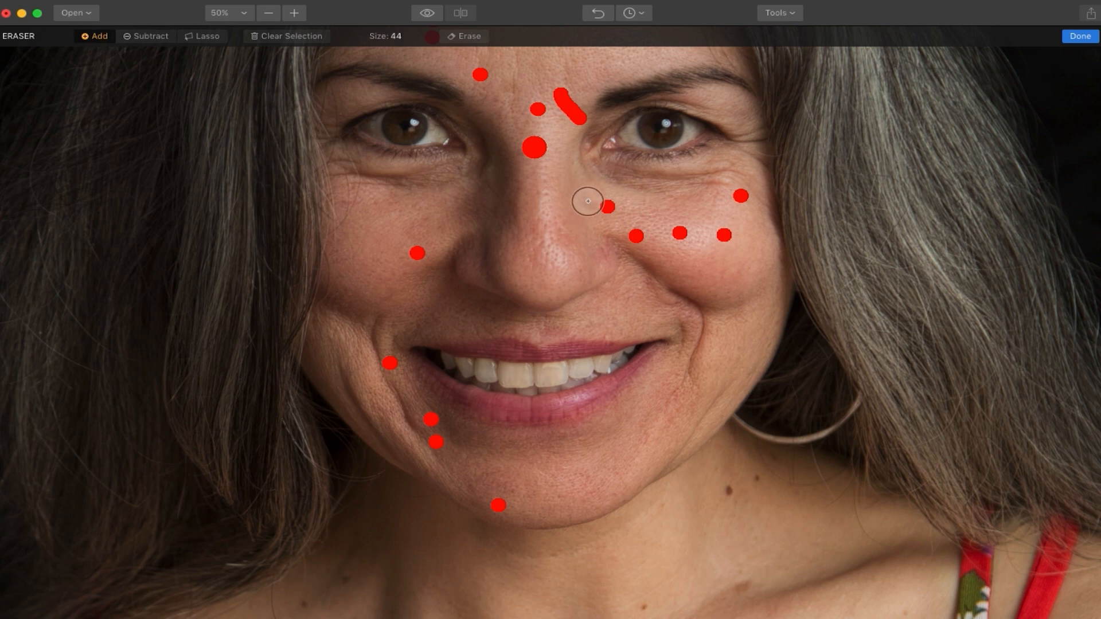
left_click(587, 202)
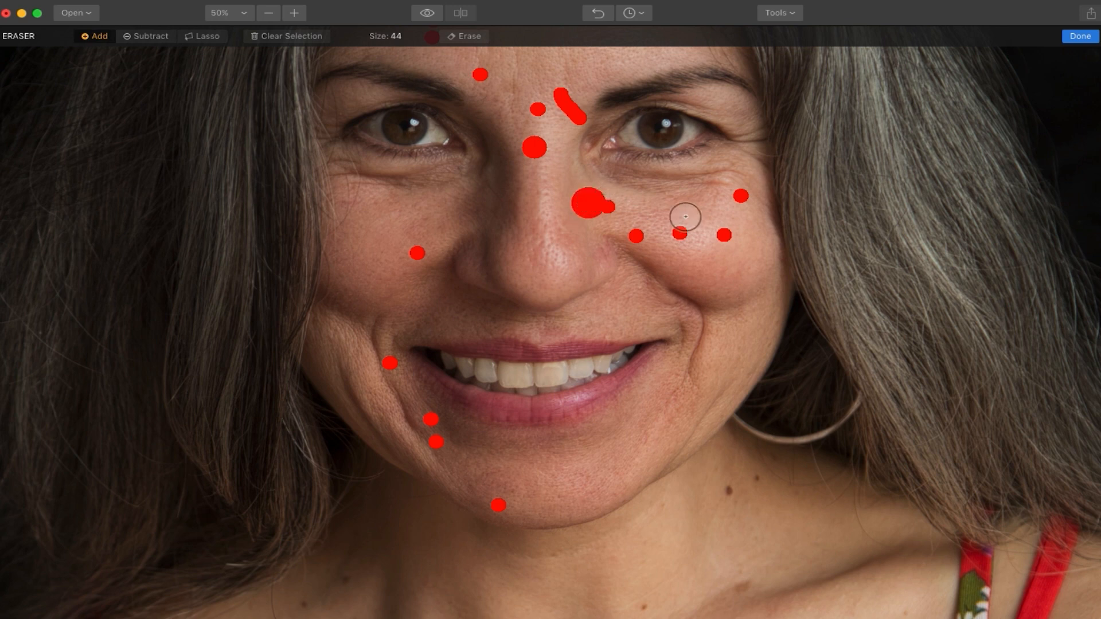
scroll(700, 304, "up", 3)
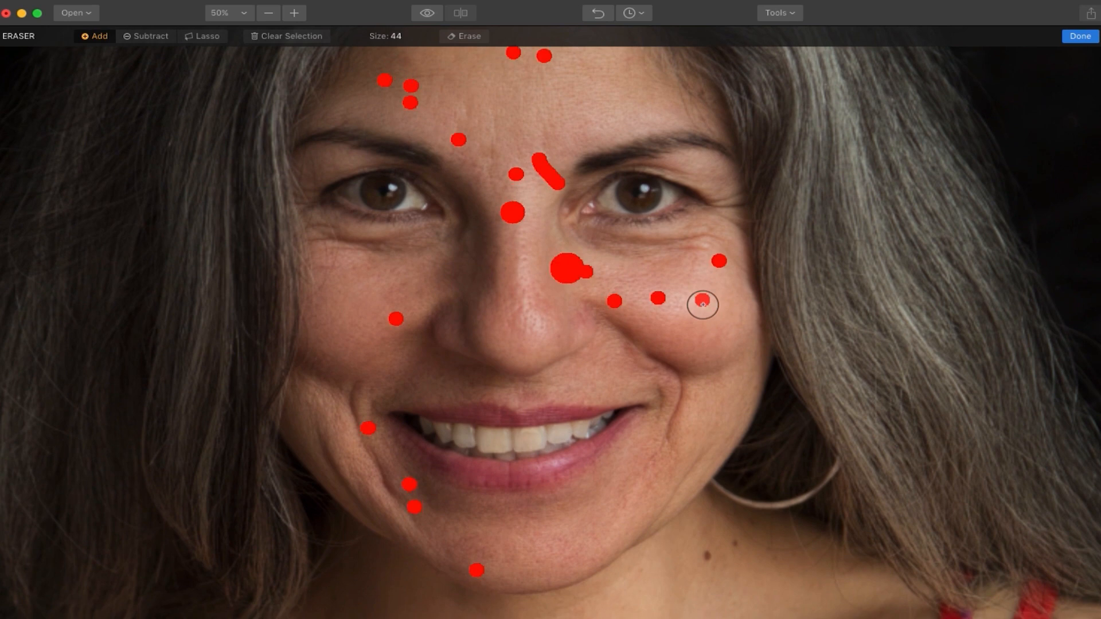
Set the Eraser size to 32, mark another forehead spot and erase all the marked blemishes.
key("bracketleft")
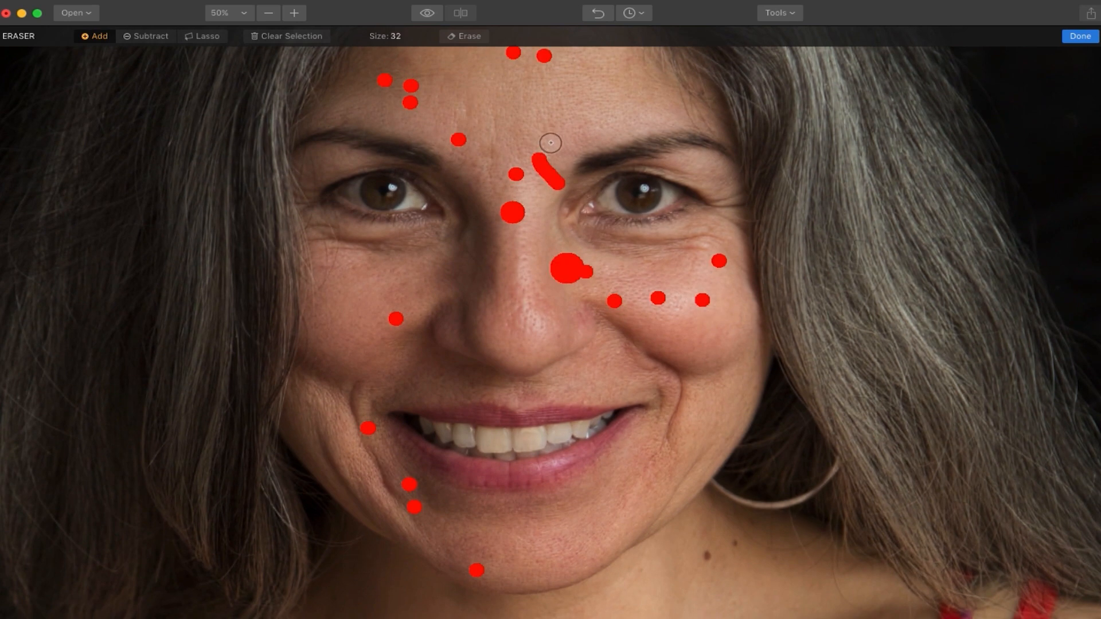
left_click(464, 109)
left_click(1081, 37)
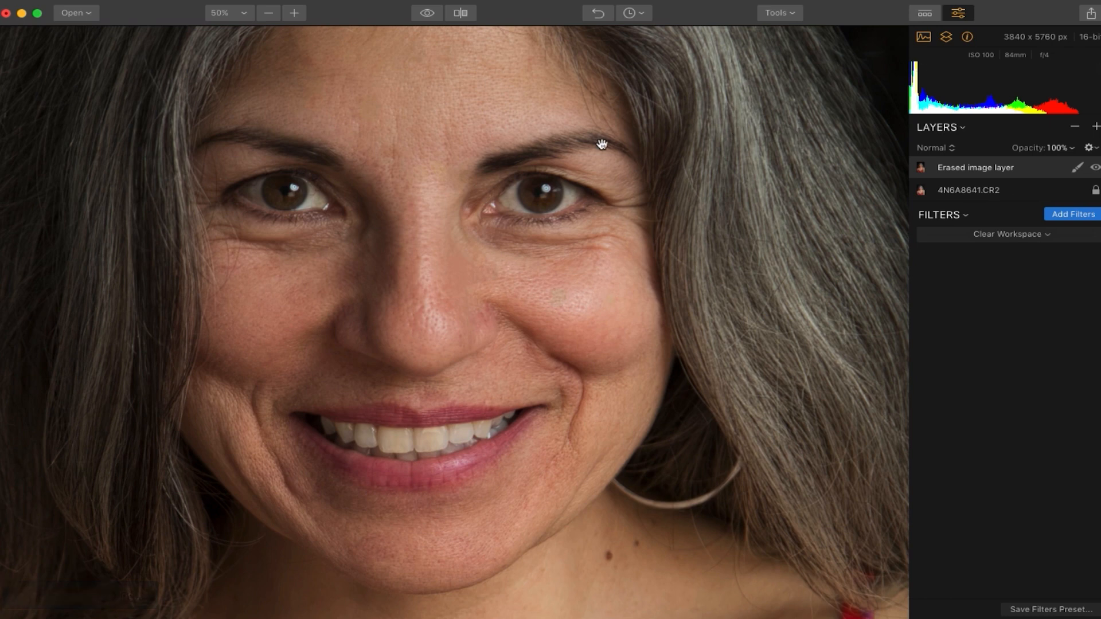
Compare the whole portrait with the Erased image layer hidden and shown, and view the face at 25%.
left_click(246, 16)
left_click(240, 32)
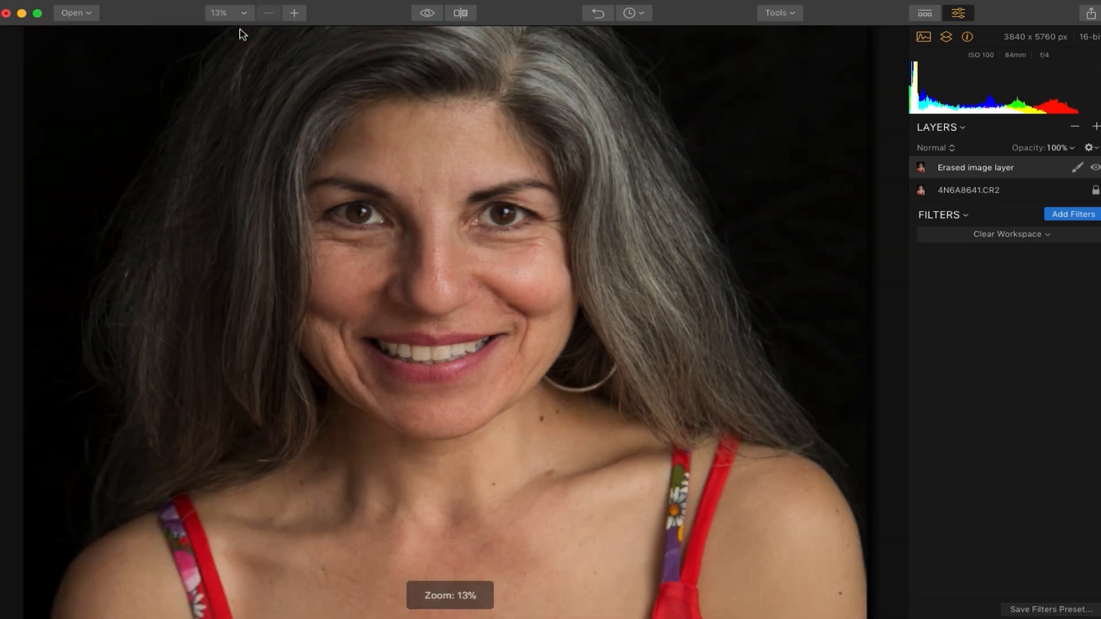
left_click(1096, 170)
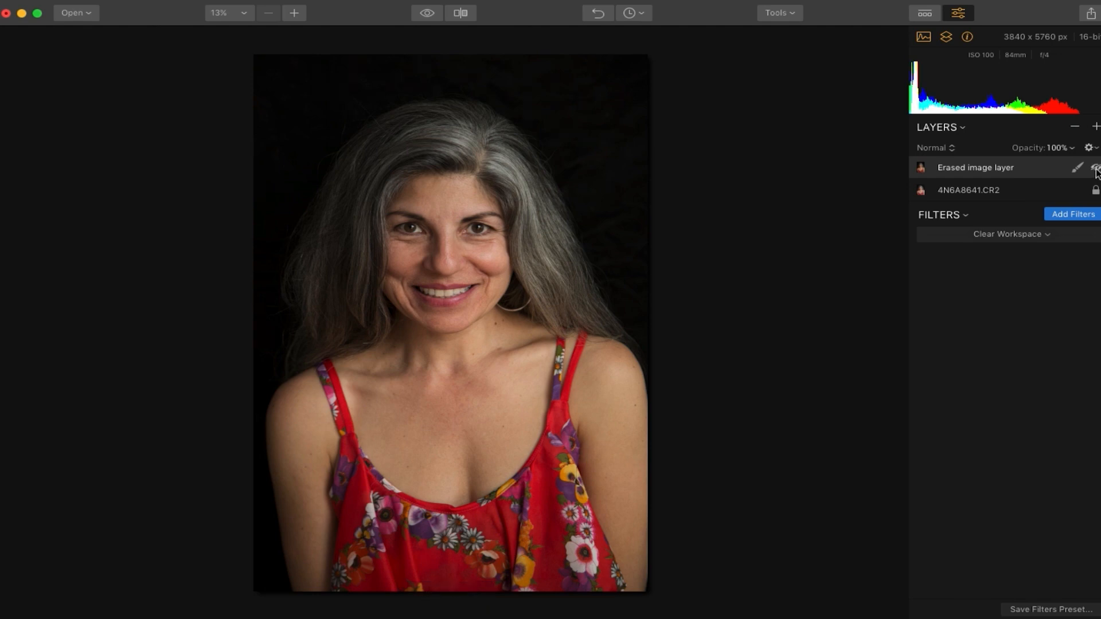
left_click(1096, 169)
left_click(244, 13)
left_click(229, 50)
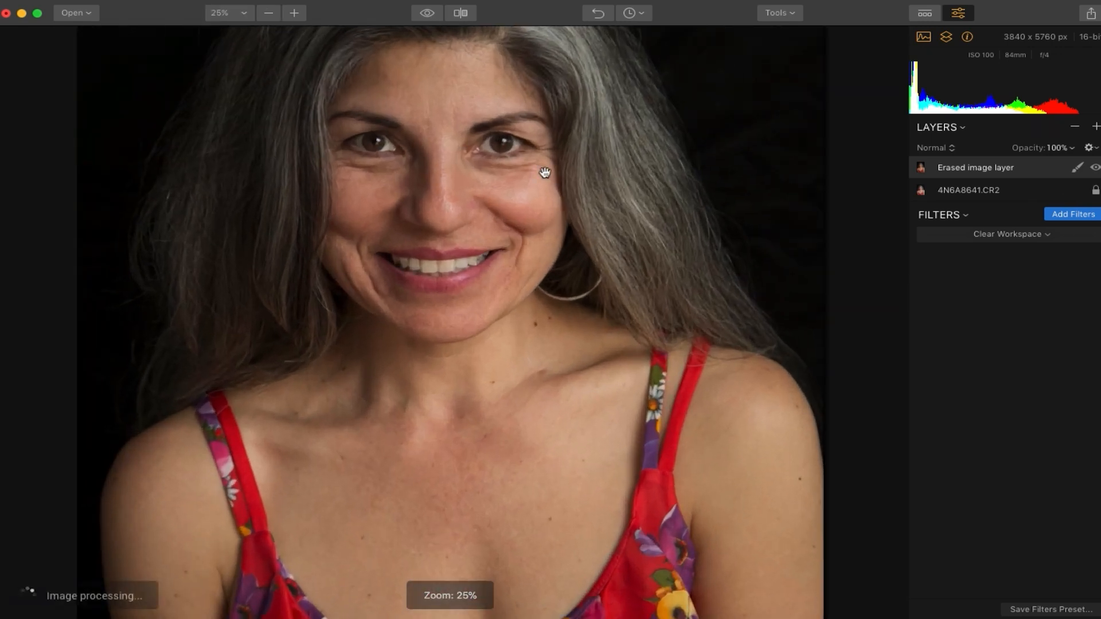
Set the Erased image layer's opacity to 80%.
left_click_drag(440, 153, 476, 258)
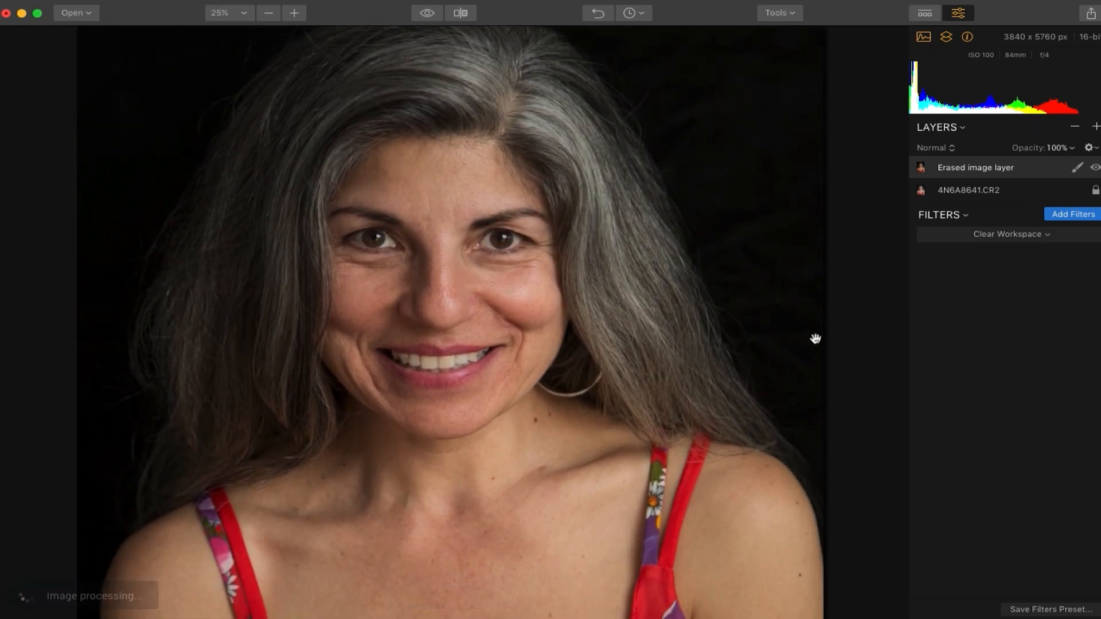
left_click(1071, 149)
left_click_drag(1086, 163, 1075, 164)
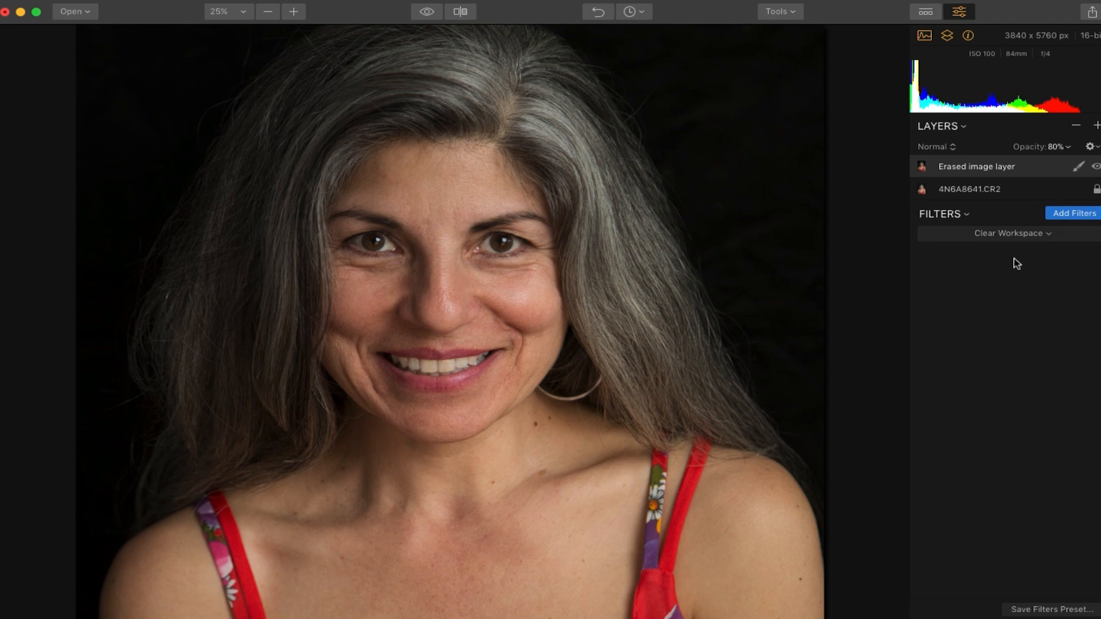
Try a Clarity of 12 in RAW Develop on the 4N6A8641.CR2 layer and compare the portrait before and after.
left_click(958, 192)
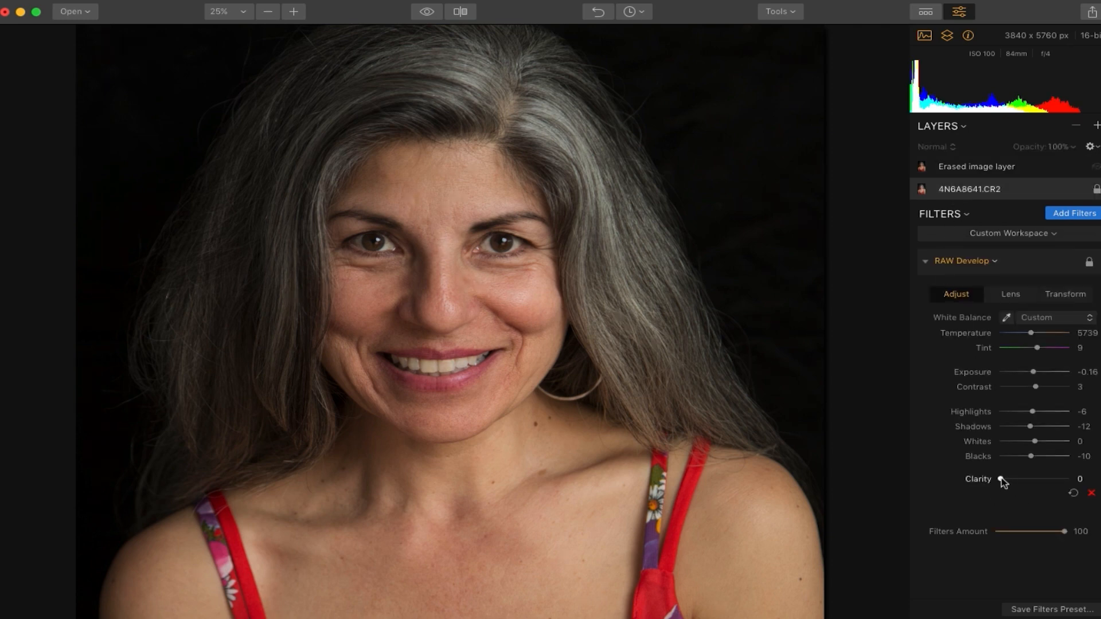
left_click_drag(1001, 480, 1010, 483)
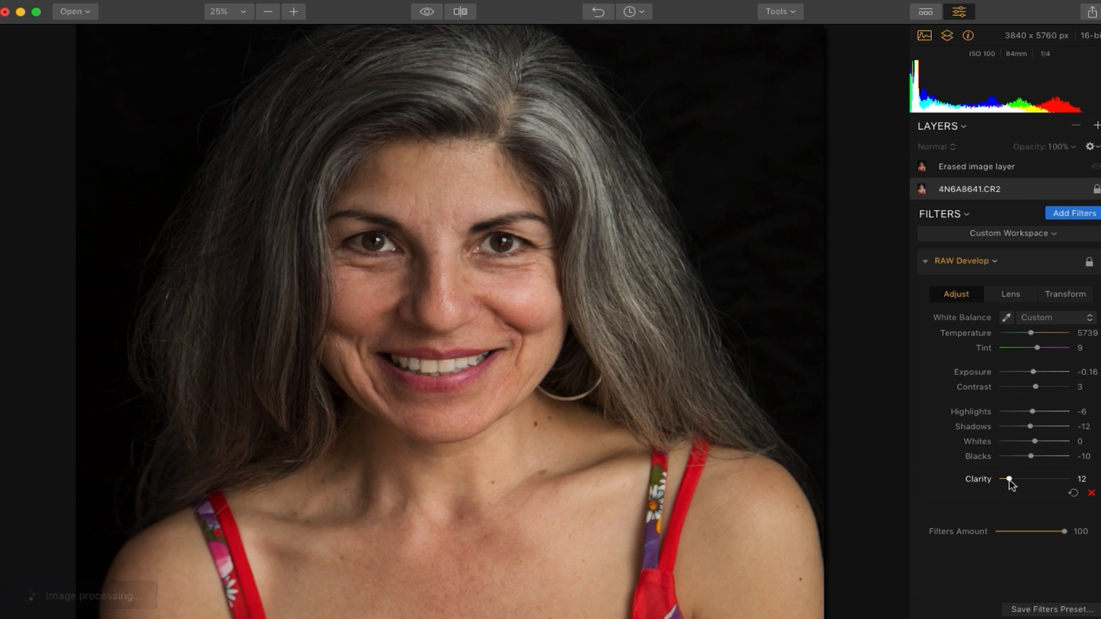
left_click(460, 12)
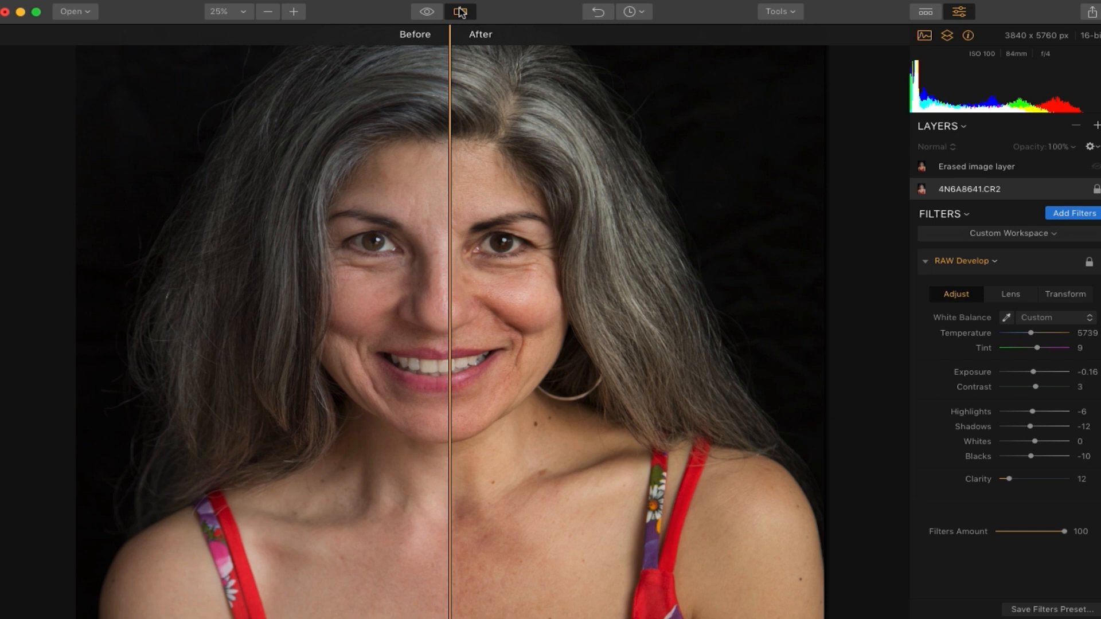
left_click(460, 11)
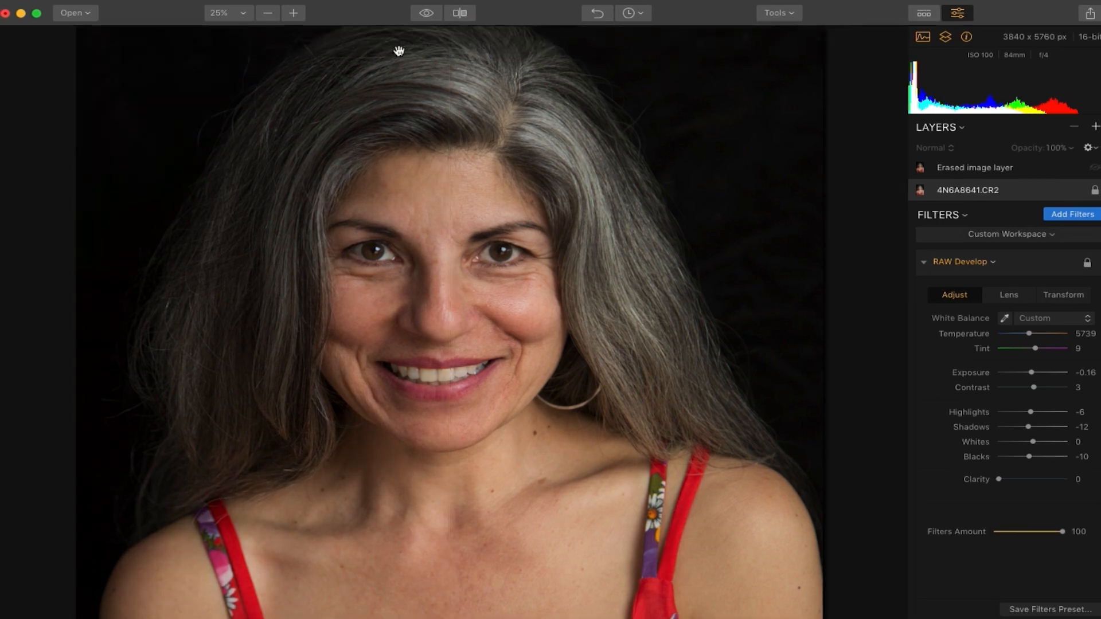
left_click(240, 14)
left_click(238, 32)
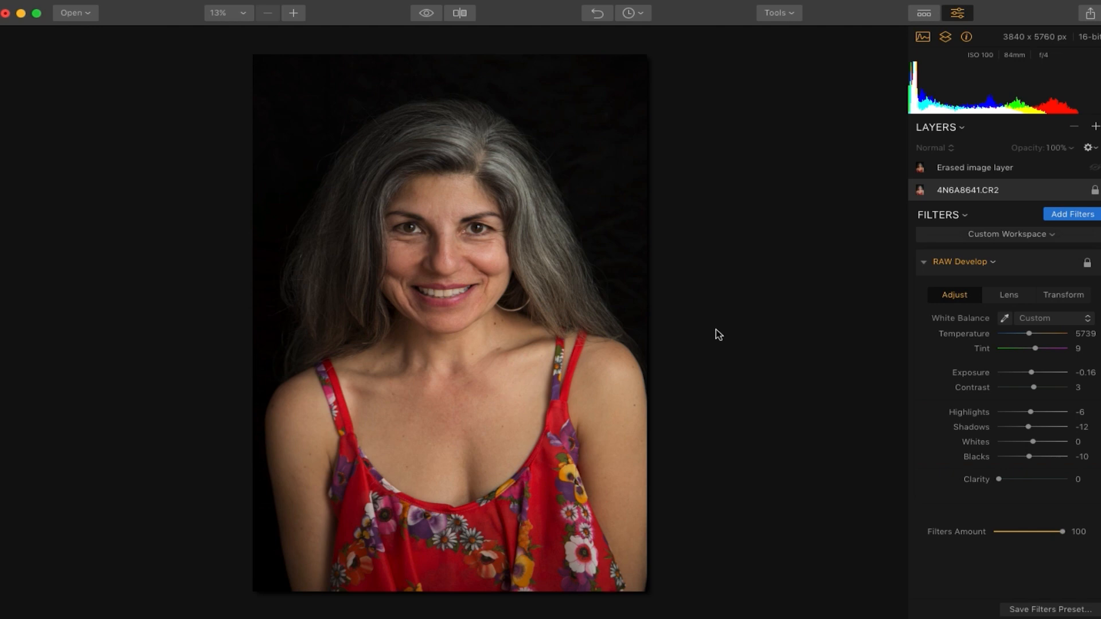
left_click(1047, 610)
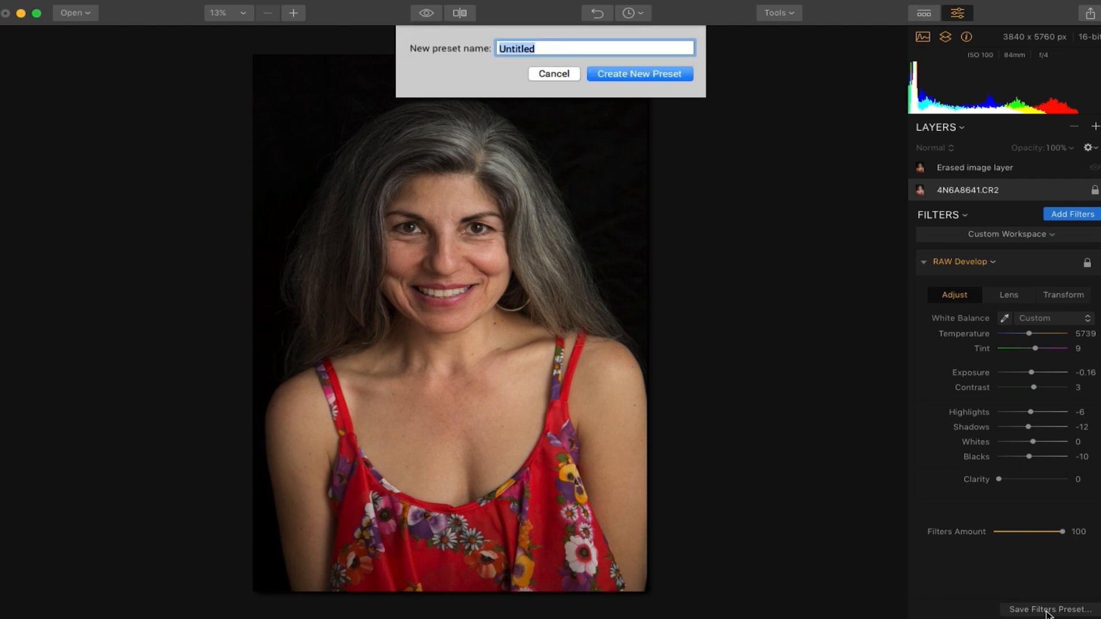
type("Sandra")
left_click(550, 75)
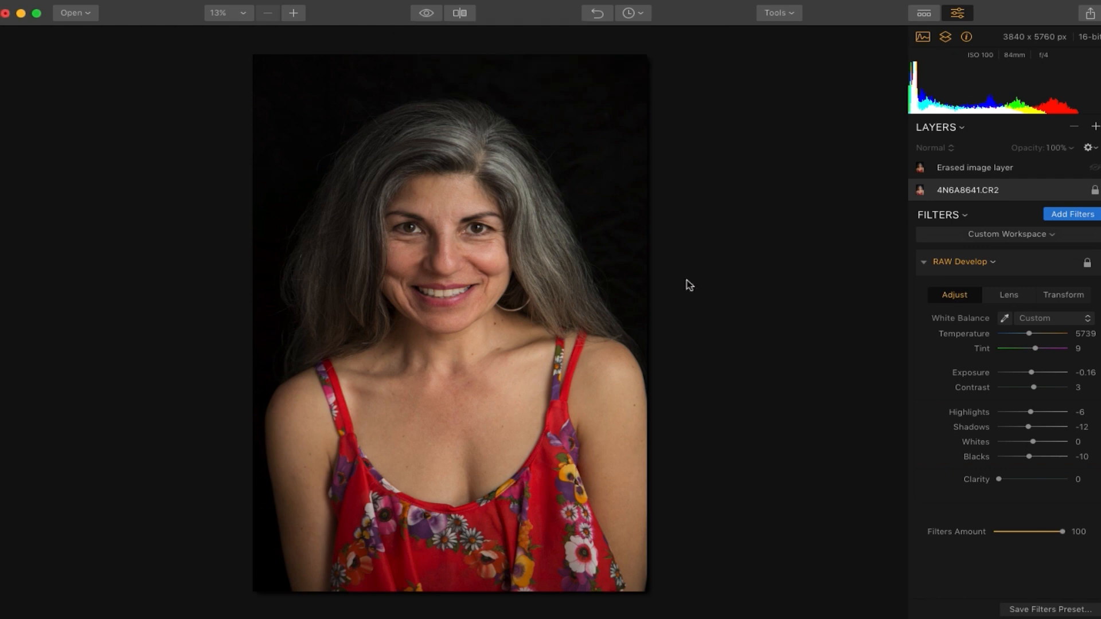
Save the retouched portrait to the Desktop as 4N6A8641_final, including the original resources.
left_click(131, 2)
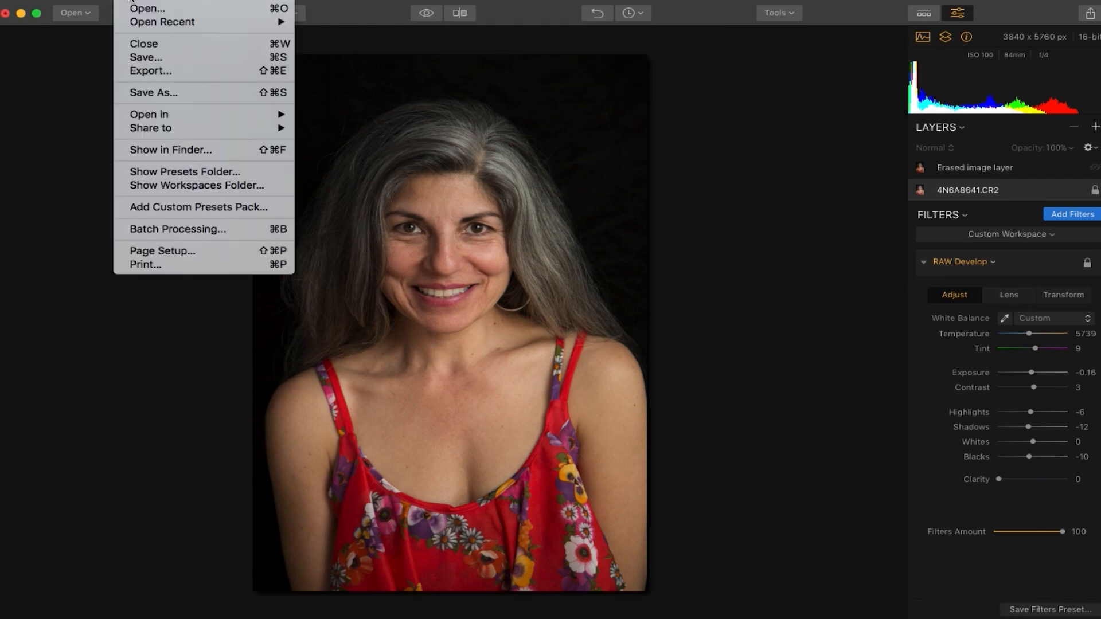
left_click(131, 93)
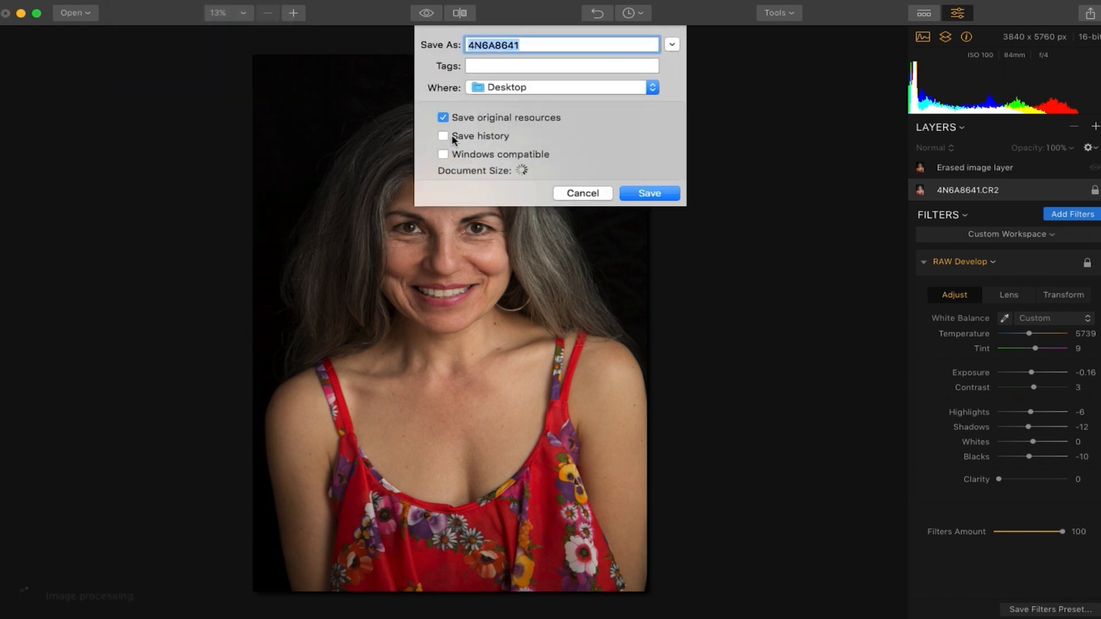
left_click(524, 53)
type("_final")
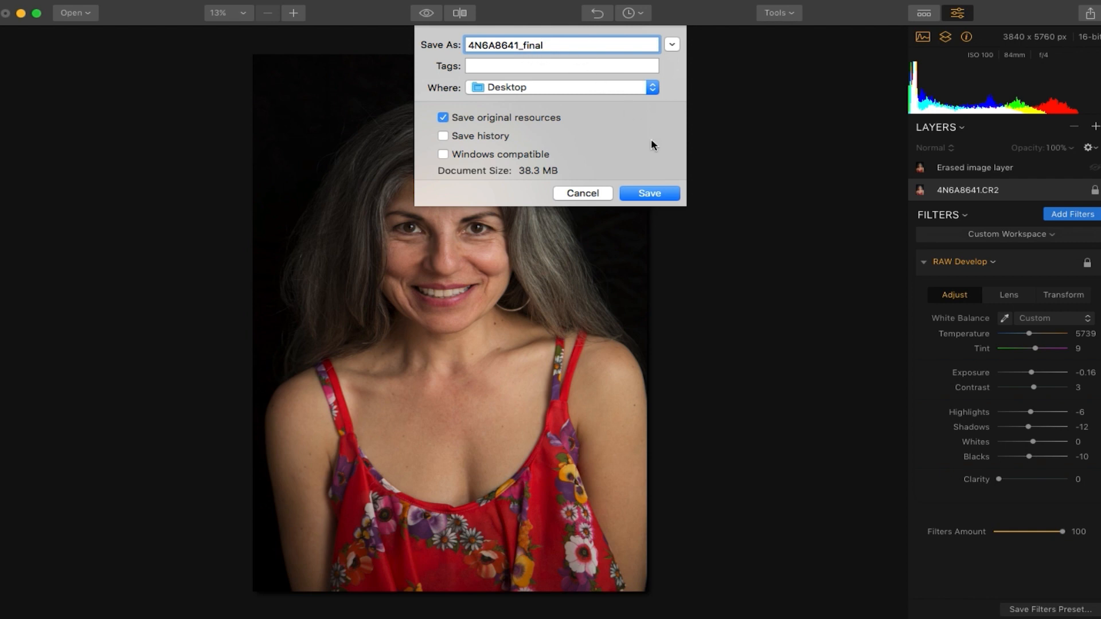
left_click(648, 195)
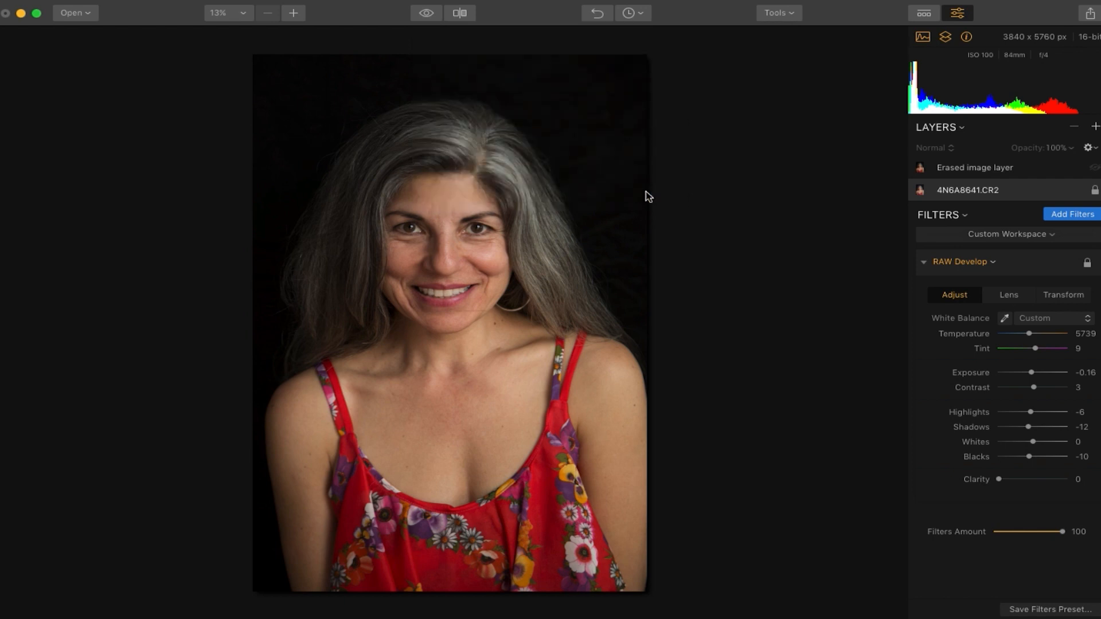